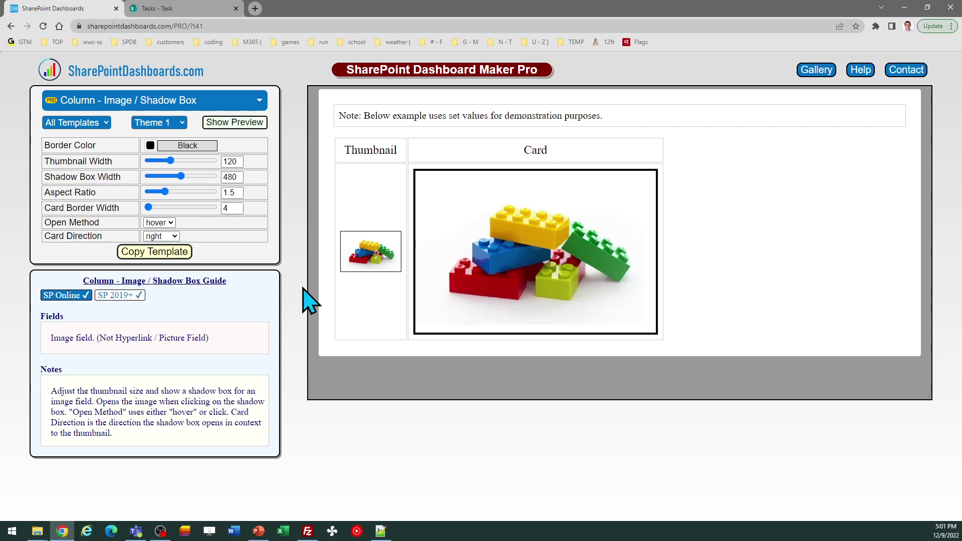
Step: On the Tasks list, view the first task's apple thumbnail full-size in a new tab, then close it
click(190, 8)
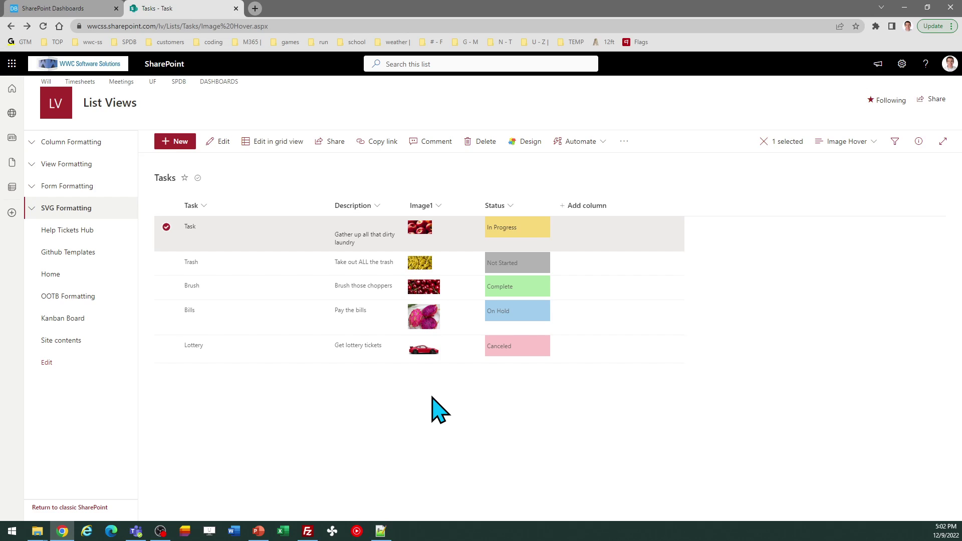
click(419, 231)
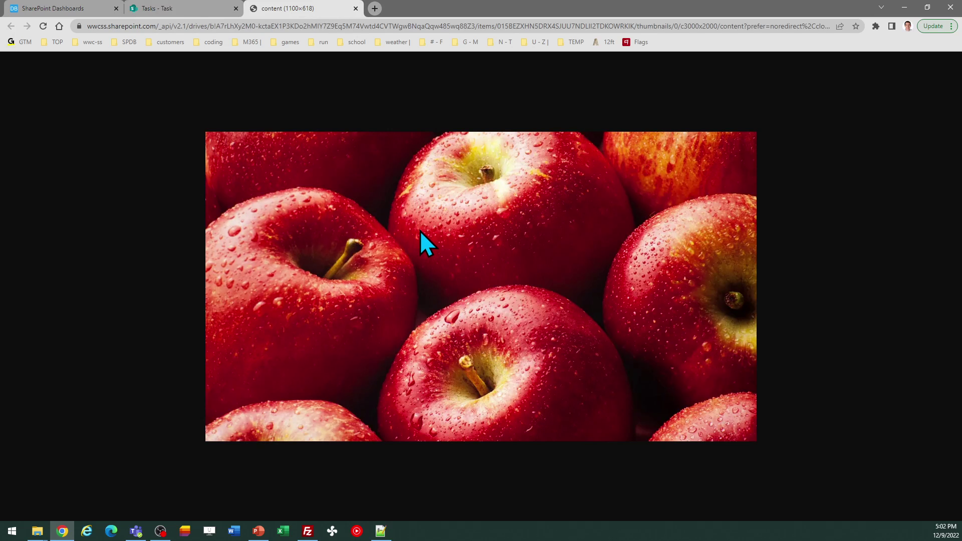
click(355, 8)
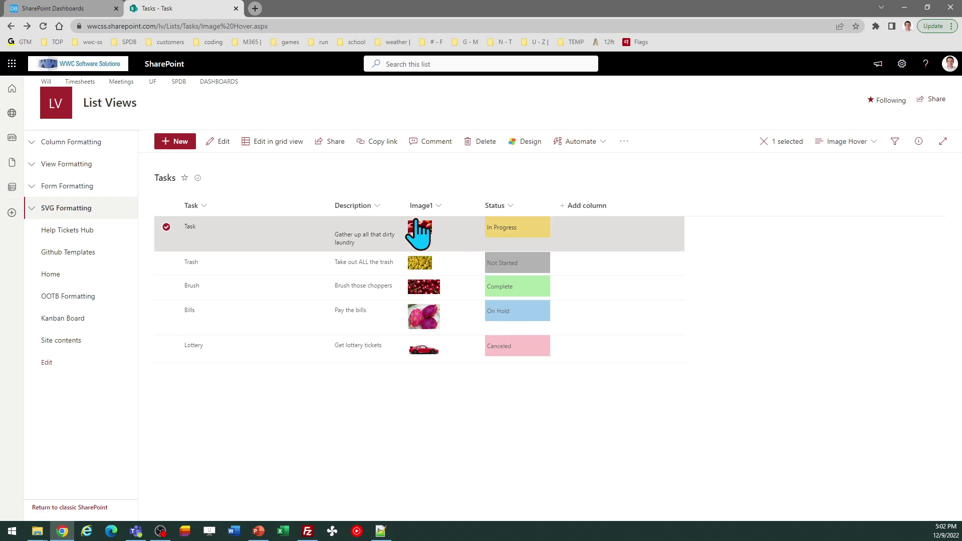
Step: Preview Themes 2 and 3 on the Image / Shadow Box template, then settle on Theme 1
click(78, 10)
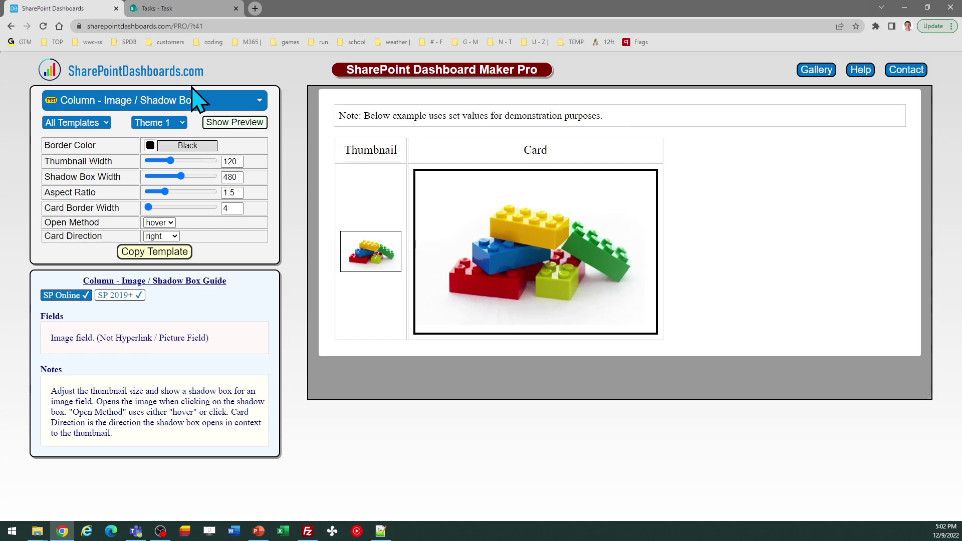
click(180, 122)
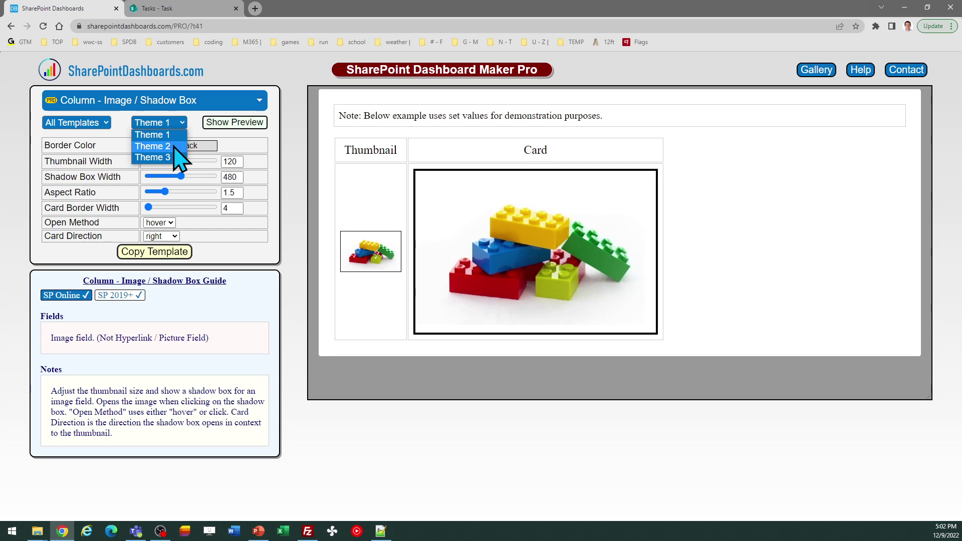
click(180, 146)
click(183, 125)
click(178, 157)
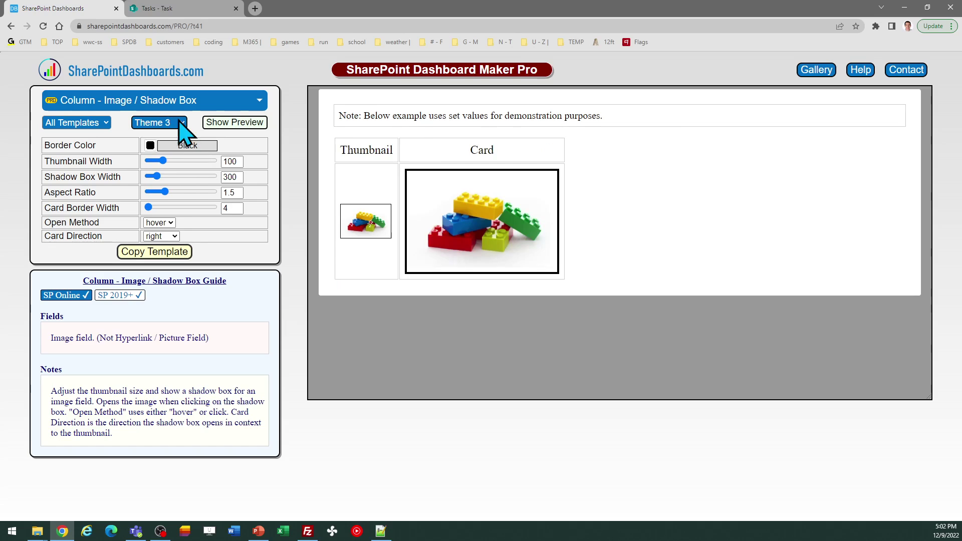
click(182, 122)
click(176, 134)
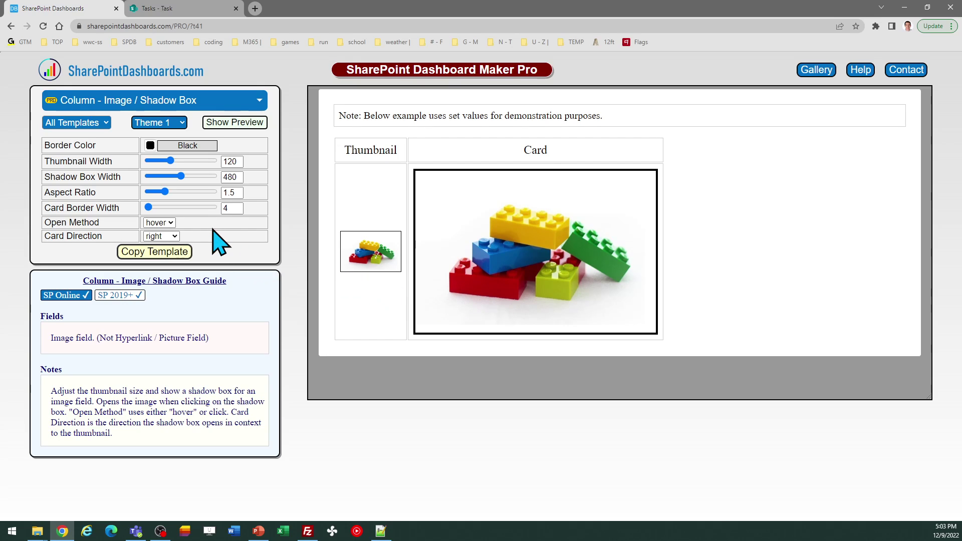
Step: Set the shadow box to open on hover and keep the card direction as right
click(171, 223)
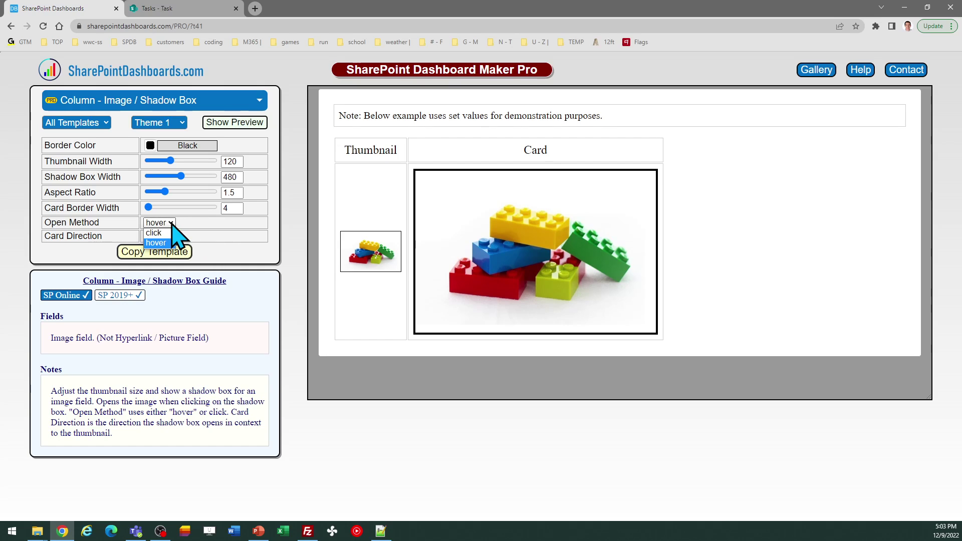
click(171, 232)
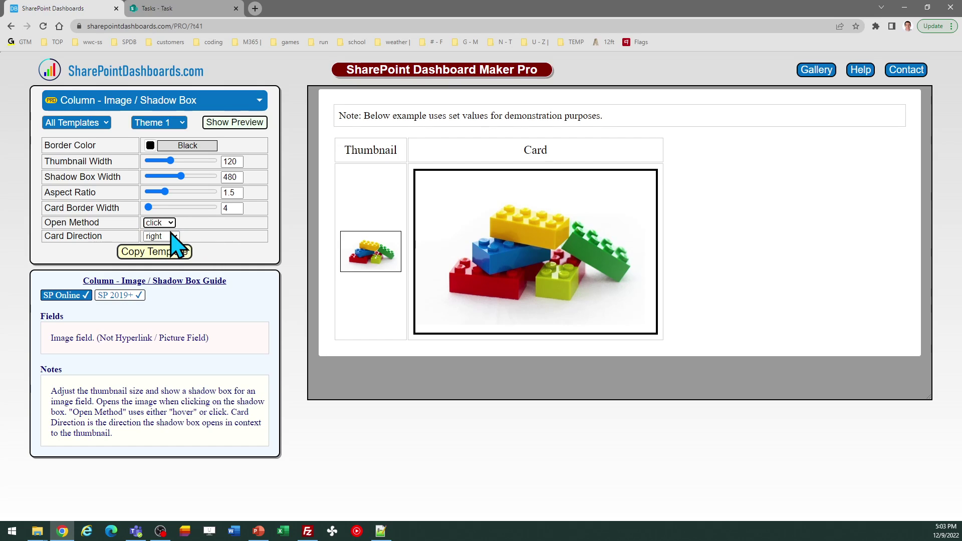
click(170, 223)
click(171, 245)
click(175, 236)
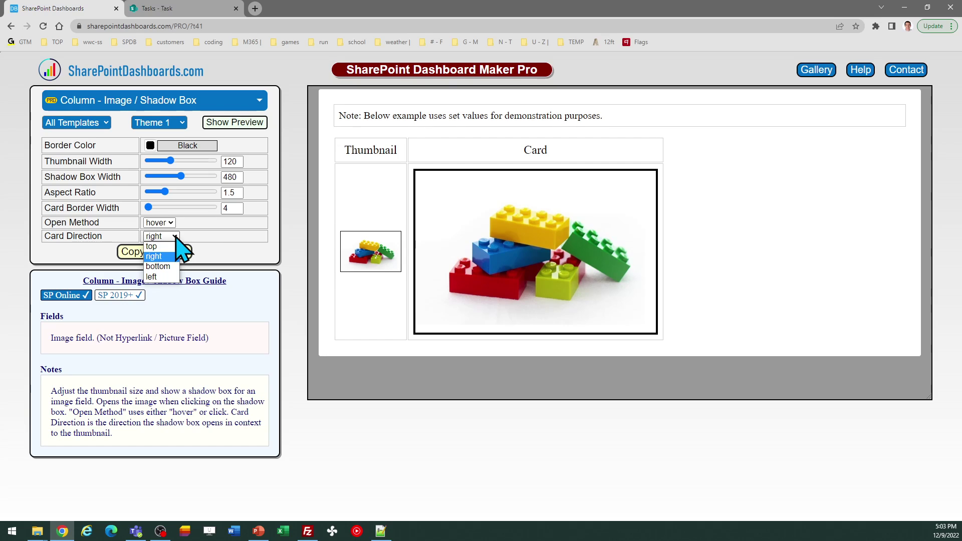
click(239, 253)
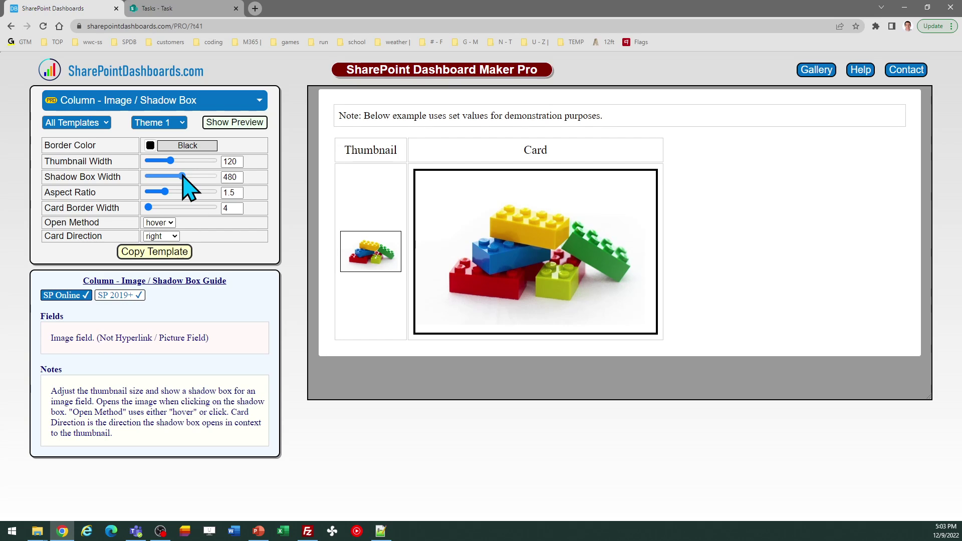
Step: Reset Shadow Box Width to 480 by reloading, stop the list preview, and copy the template code
mouse_move(182, 176)
mouse_down()
mouse_move(201, 178)
mouse_move(194, 177)
mouse_up()
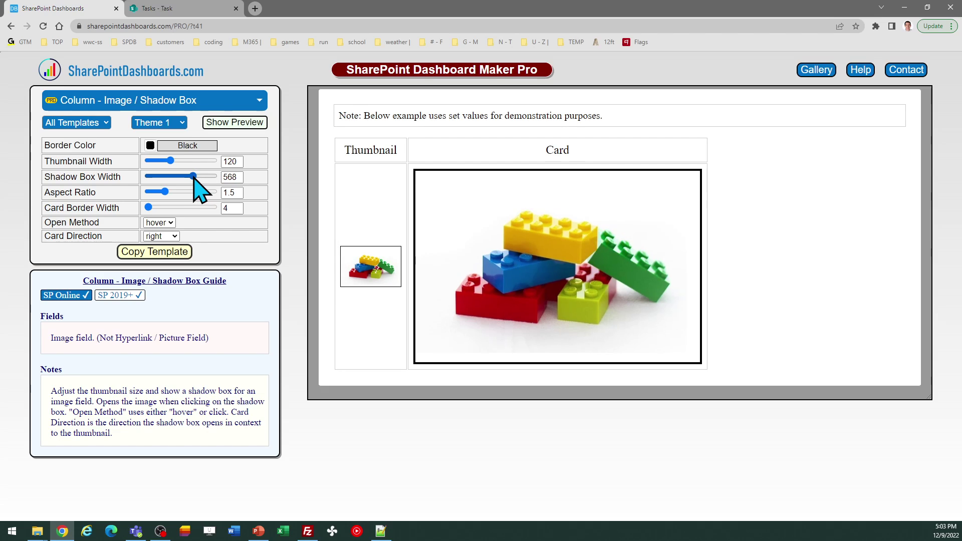
click(43, 26)
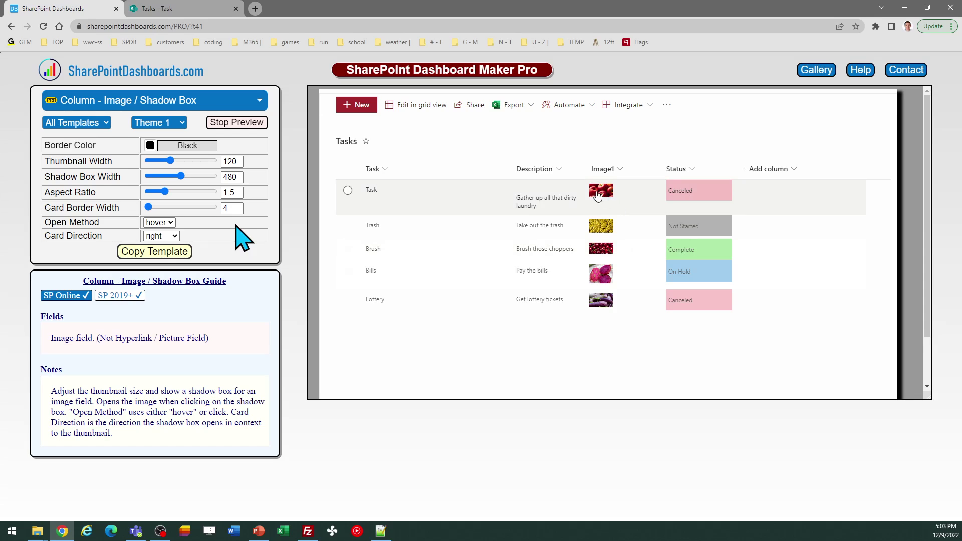
click(229, 123)
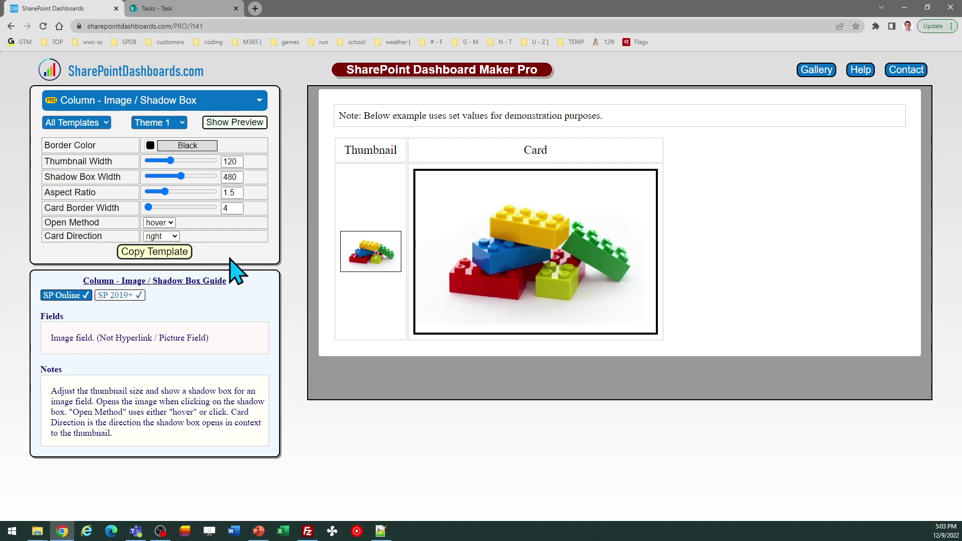
click(155, 252)
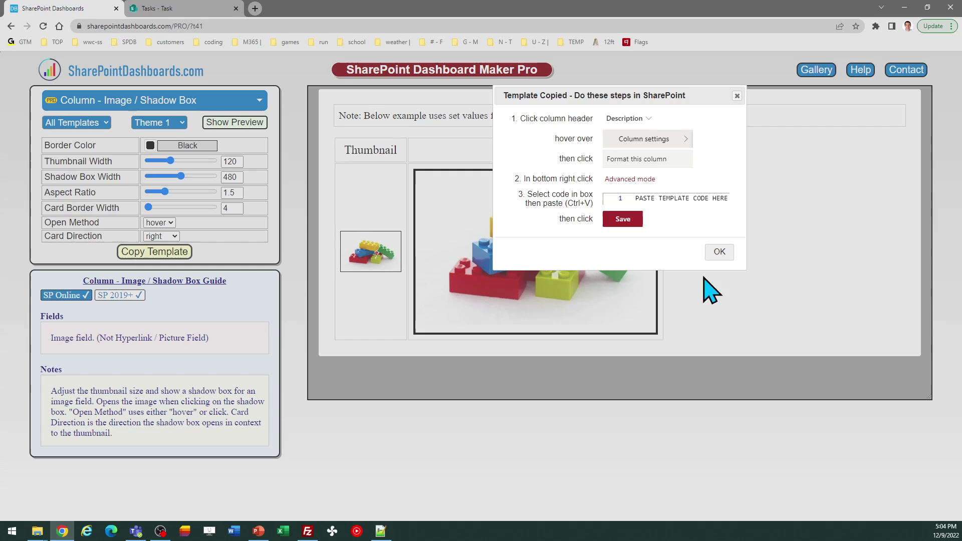
click(720, 252)
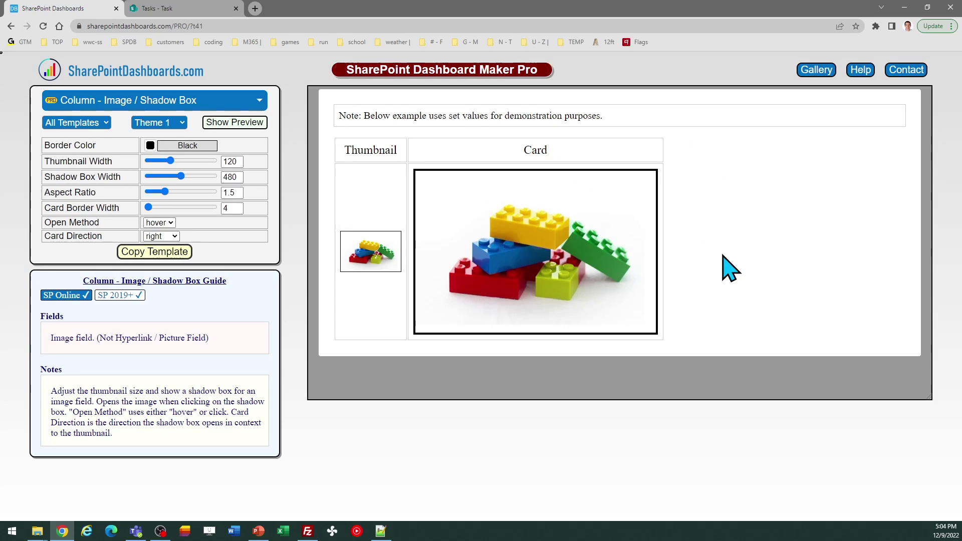
Step: Replace the Image1 column's formatting JSON with the copied shadow-box template and save it
click(195, 9)
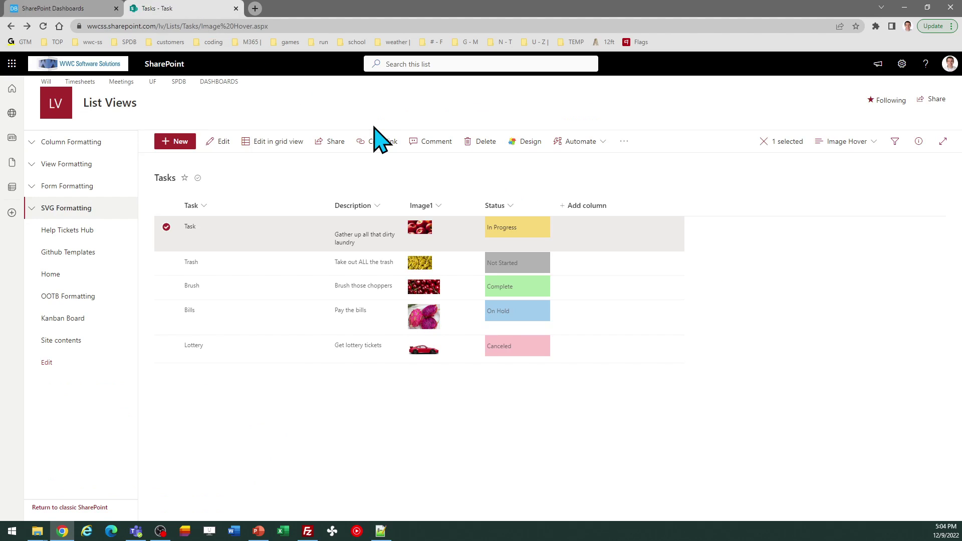
click(441, 216)
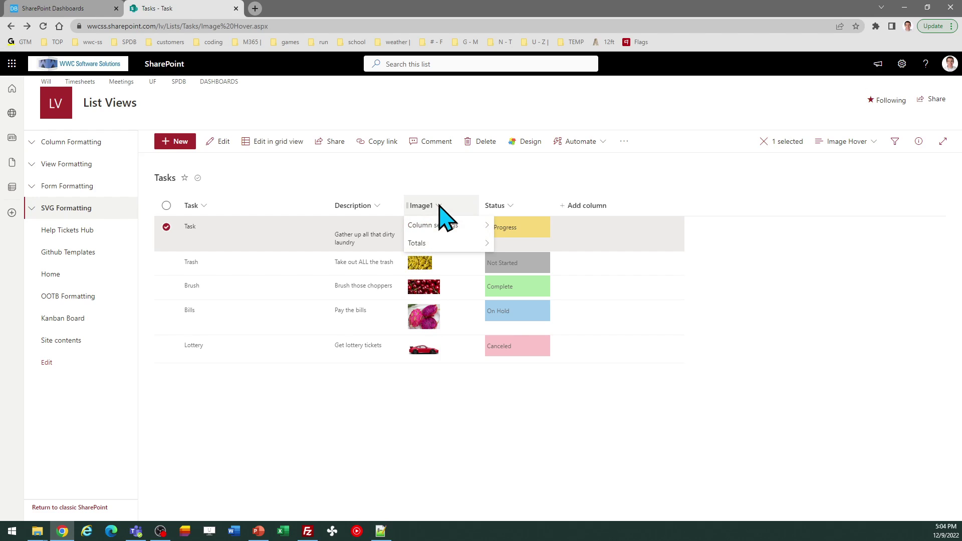
mouse_move(450, 226)
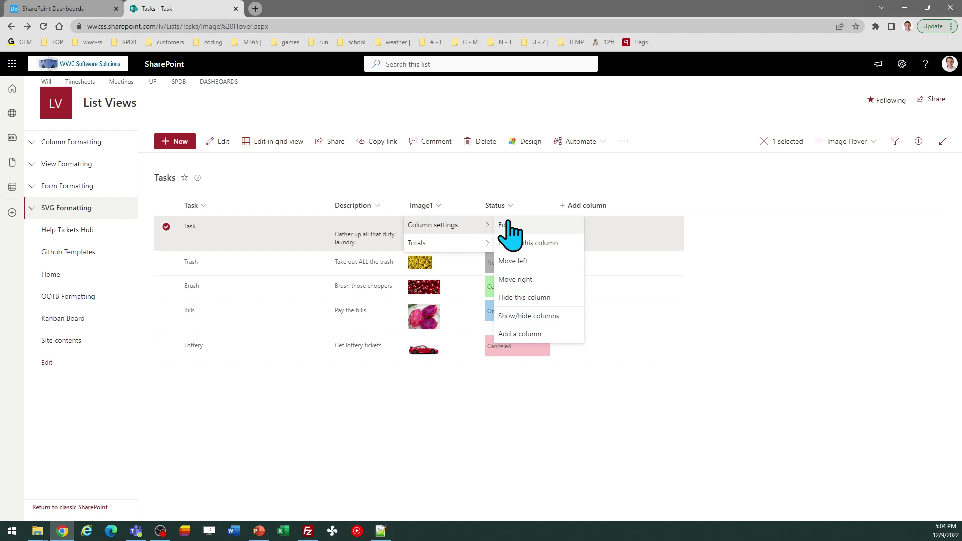
click(544, 245)
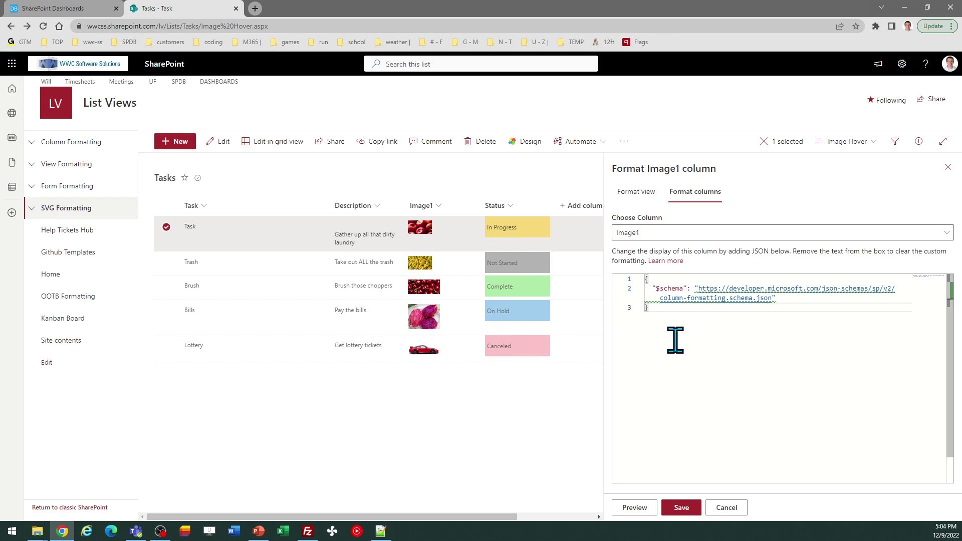
key(ctrl+a)
key(ctrl+v)
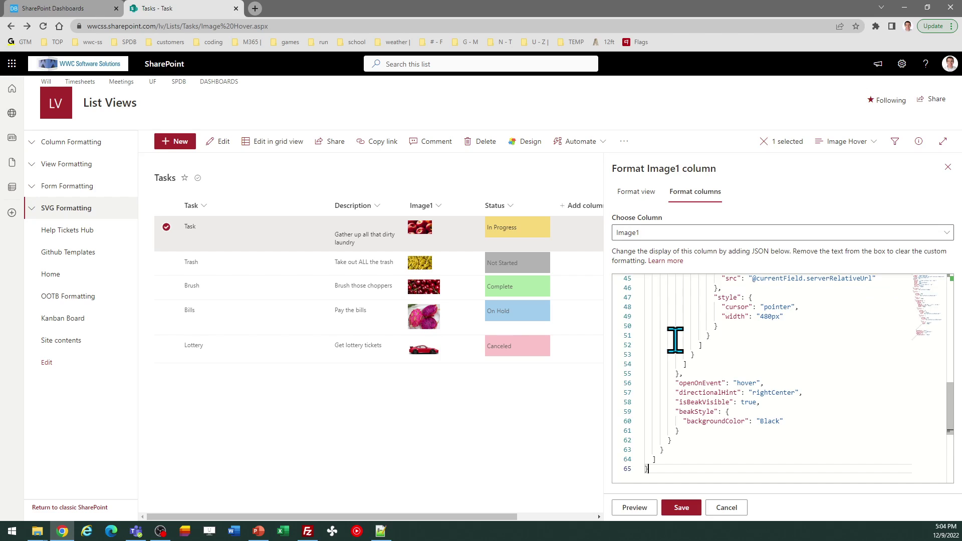
click(681, 508)
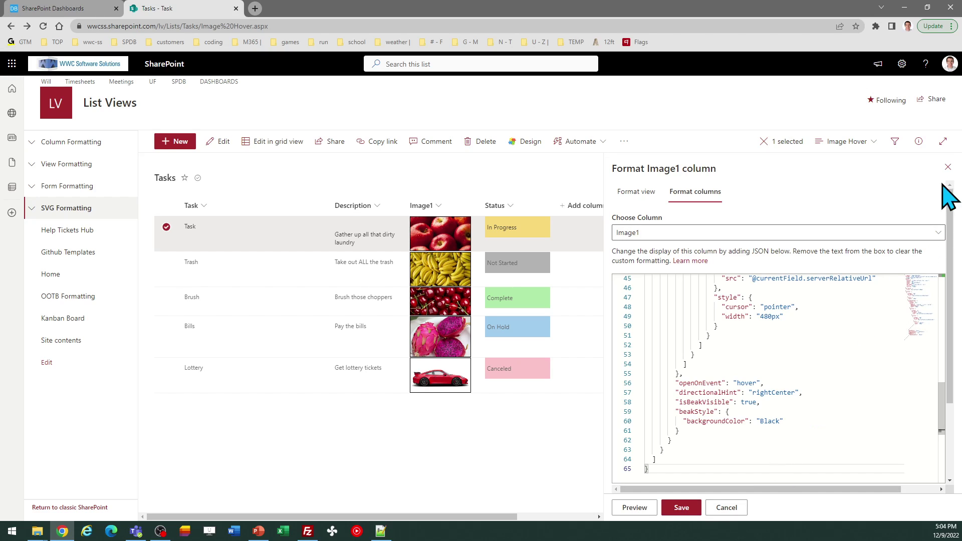
click(947, 167)
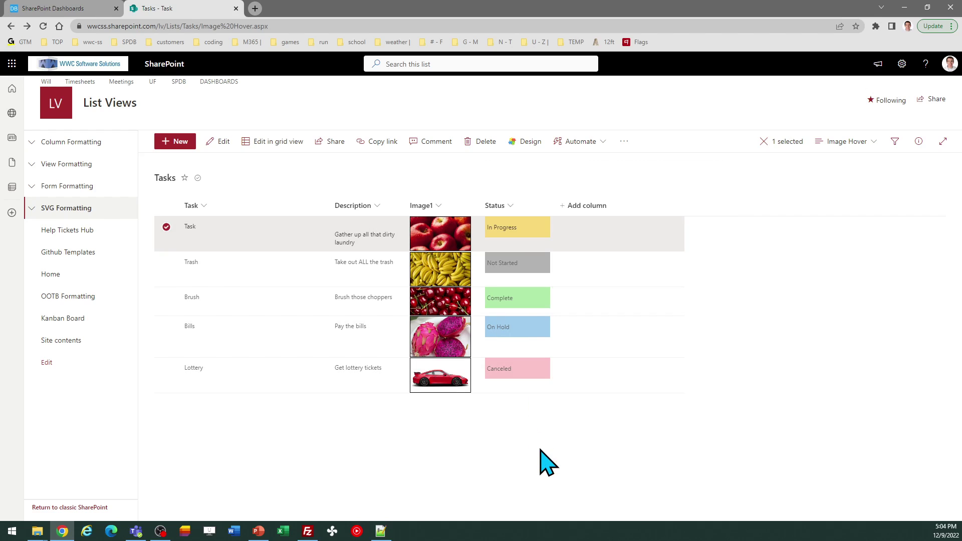
mouse_move(443, 333)
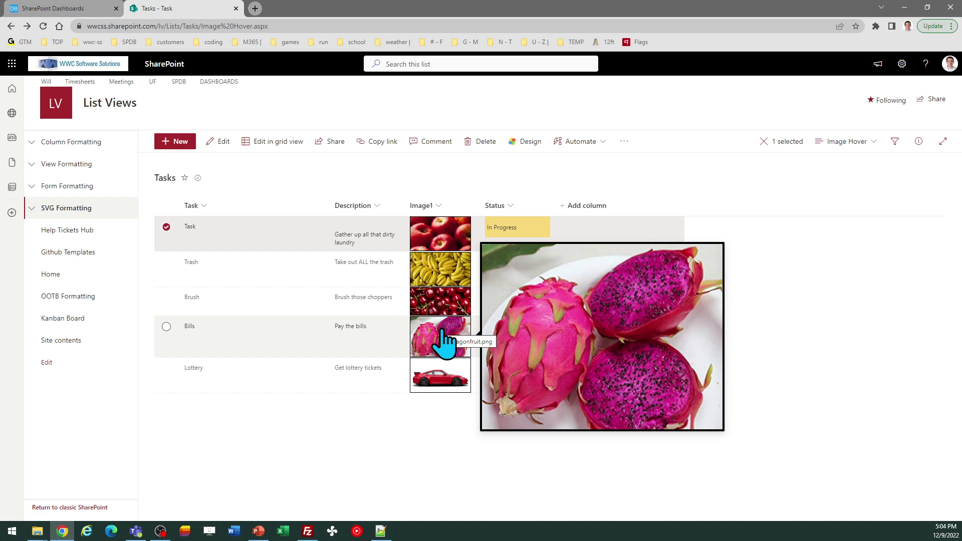
click(565, 315)
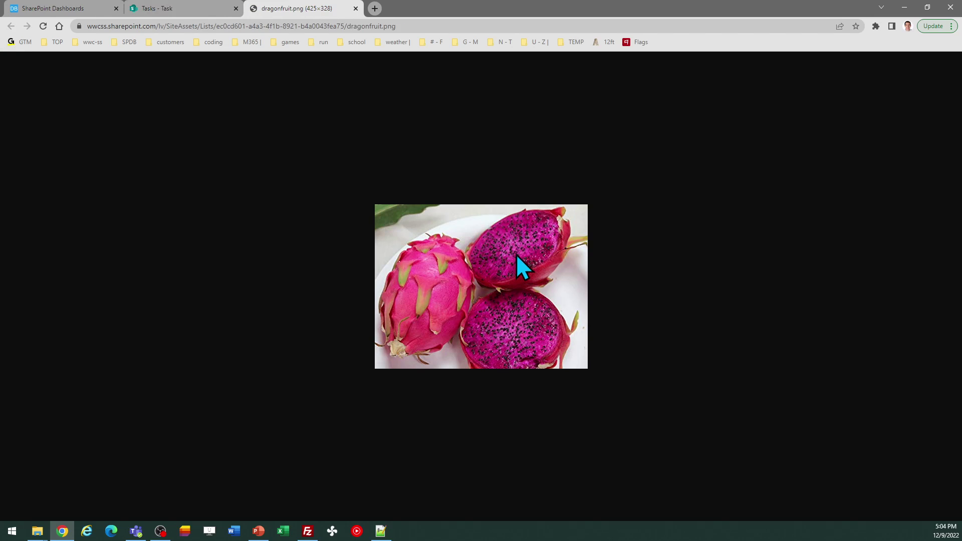
click(355, 9)
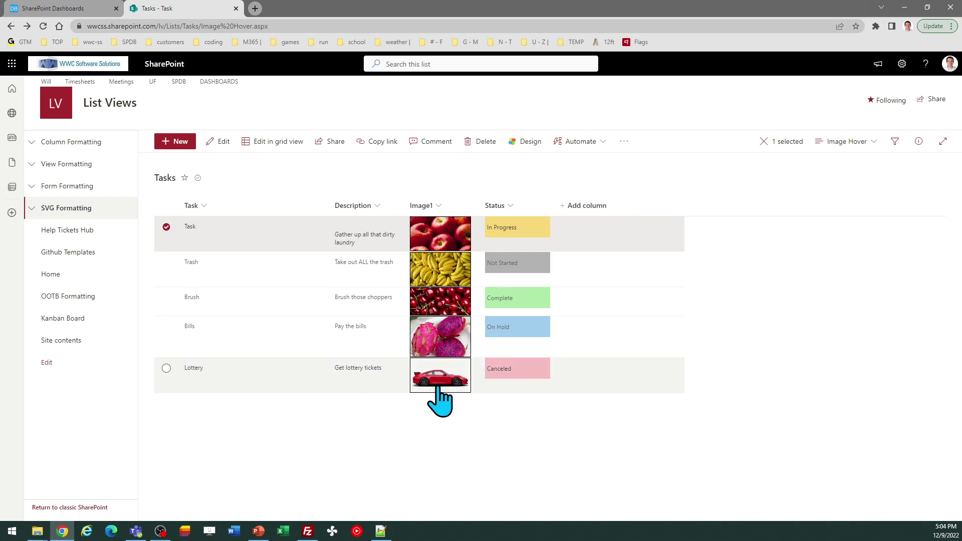
mouse_move(442, 380)
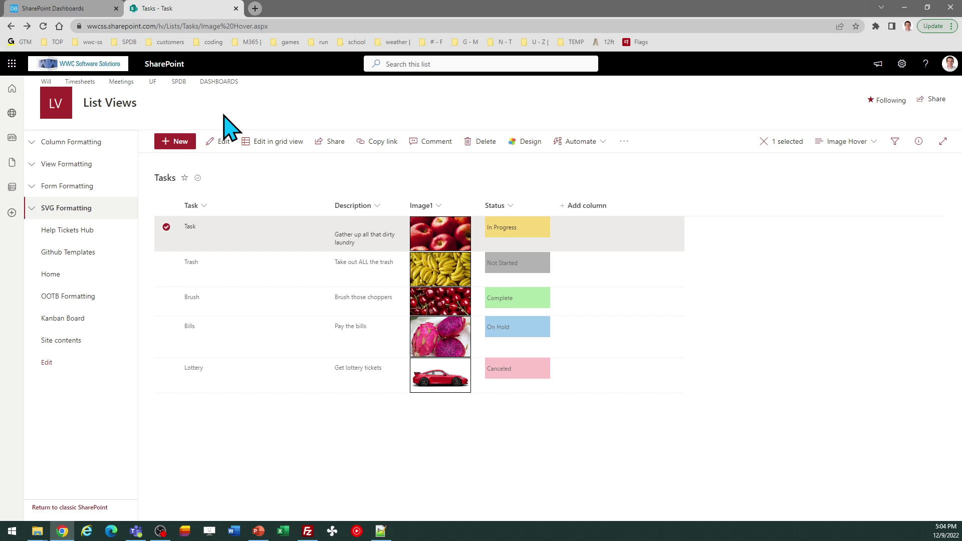
Step: Switch the template to Theme 3 (thumbnail 100, shadow box 300, Black border) and copy its code
click(60, 8)
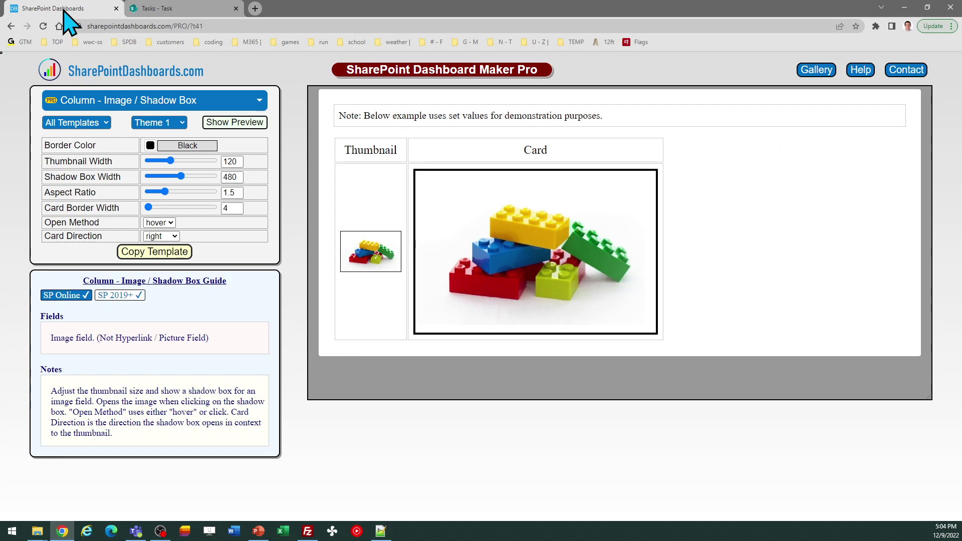
click(180, 123)
click(170, 158)
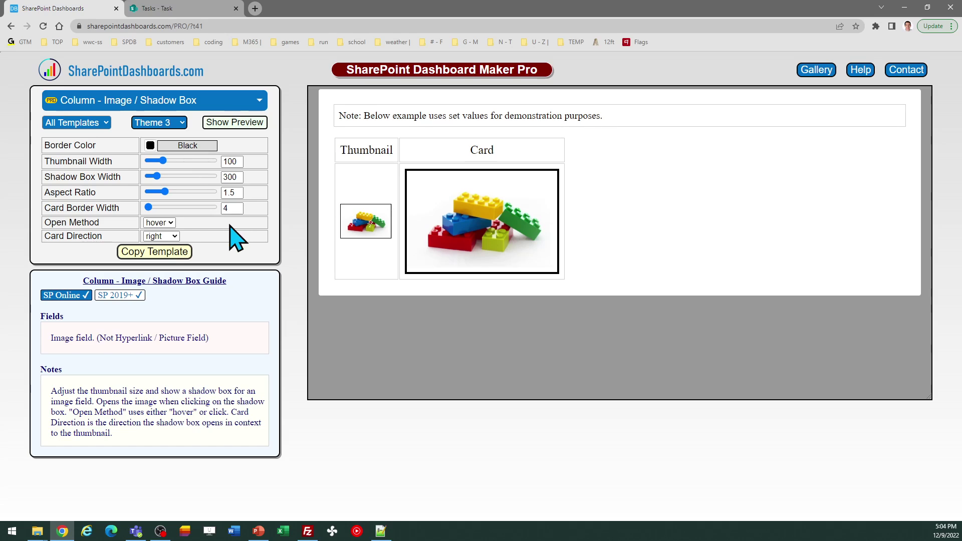
click(161, 252)
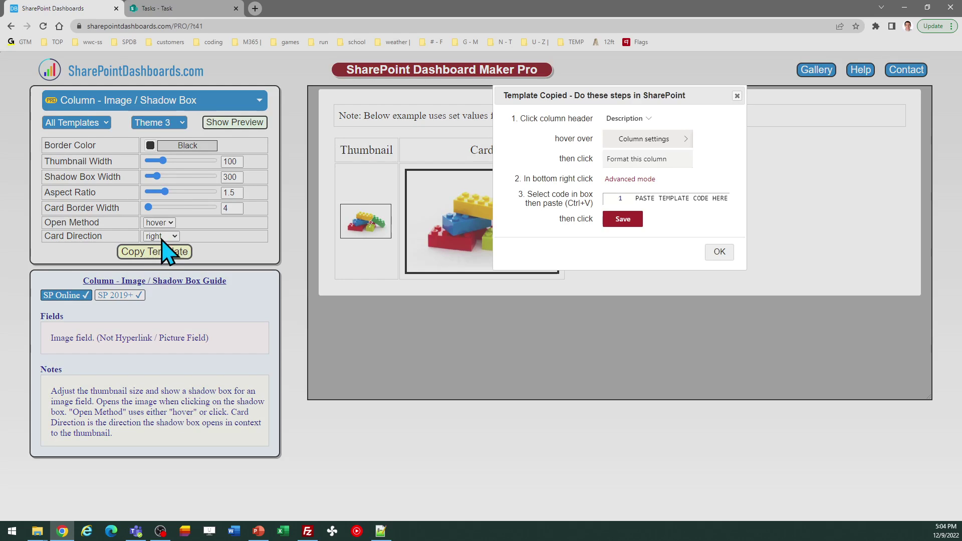
click(718, 252)
Step: Apply the copied Theme 3 JSON to the Image1 column formatting and save it
click(193, 8)
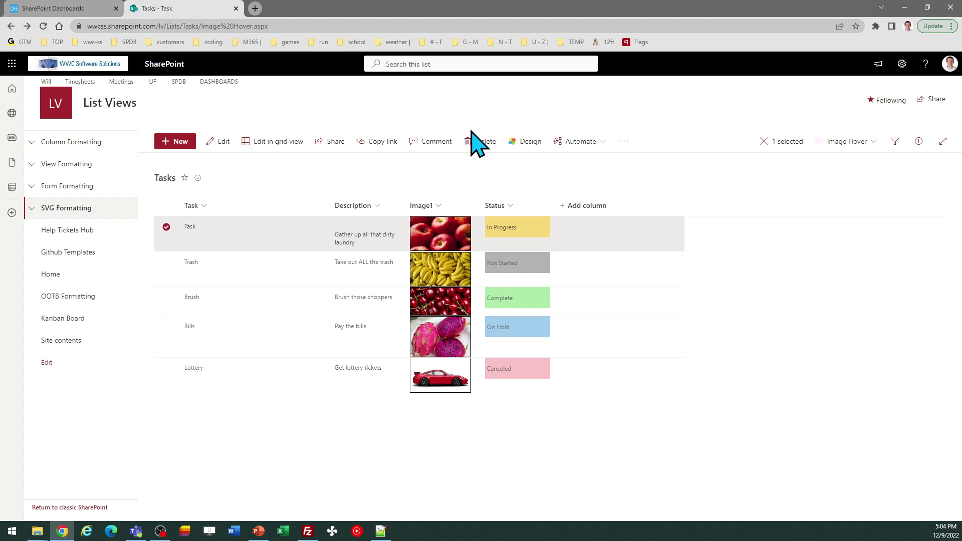
click(440, 207)
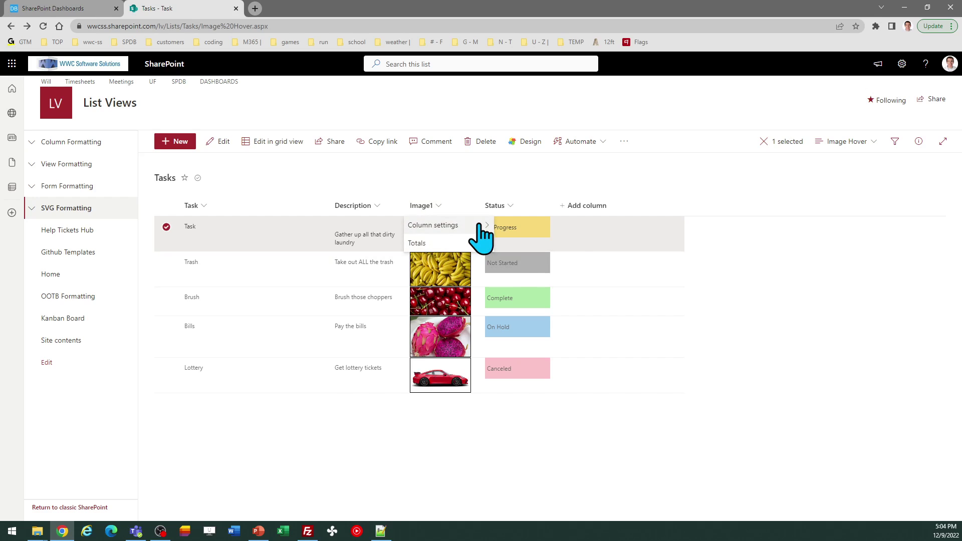
mouse_move(485, 227)
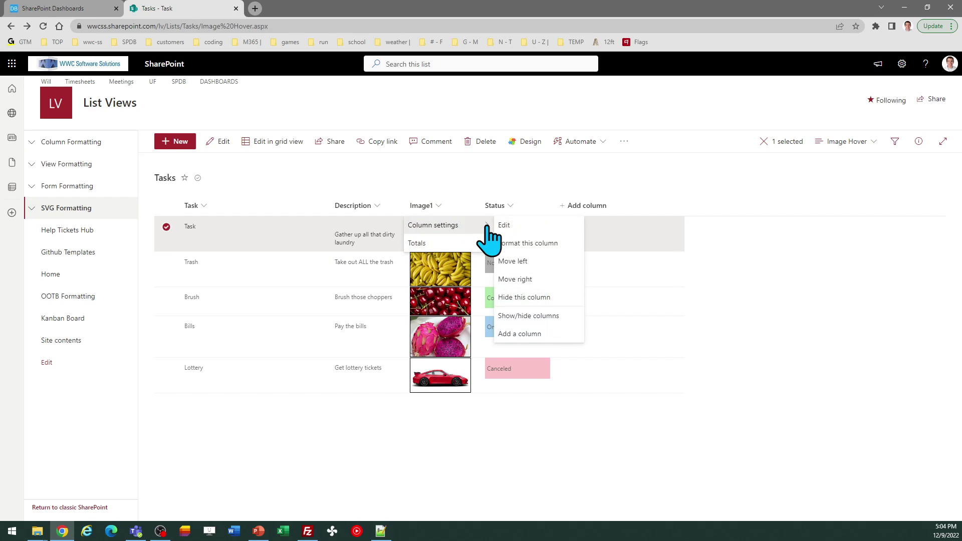
click(517, 245)
click(740, 412)
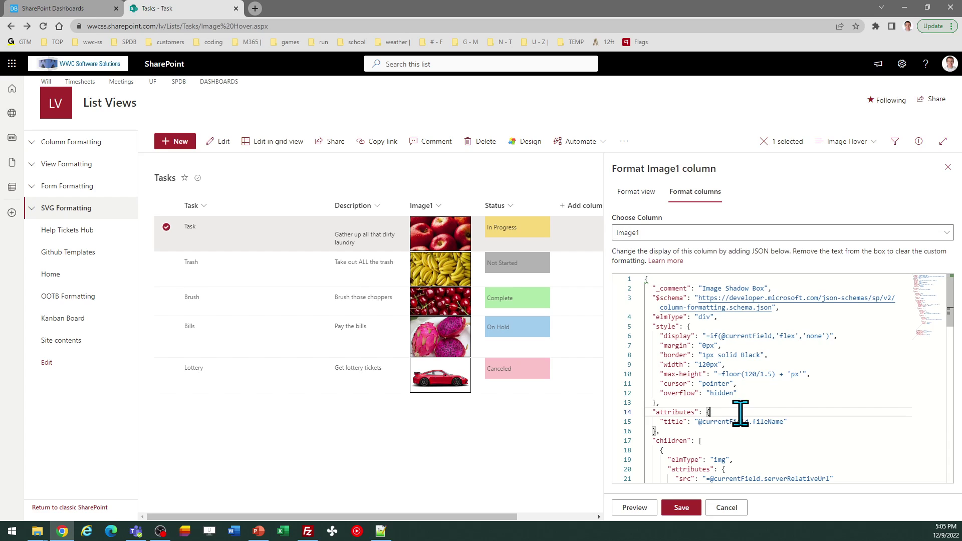
key(ctrl+End)
click(680, 507)
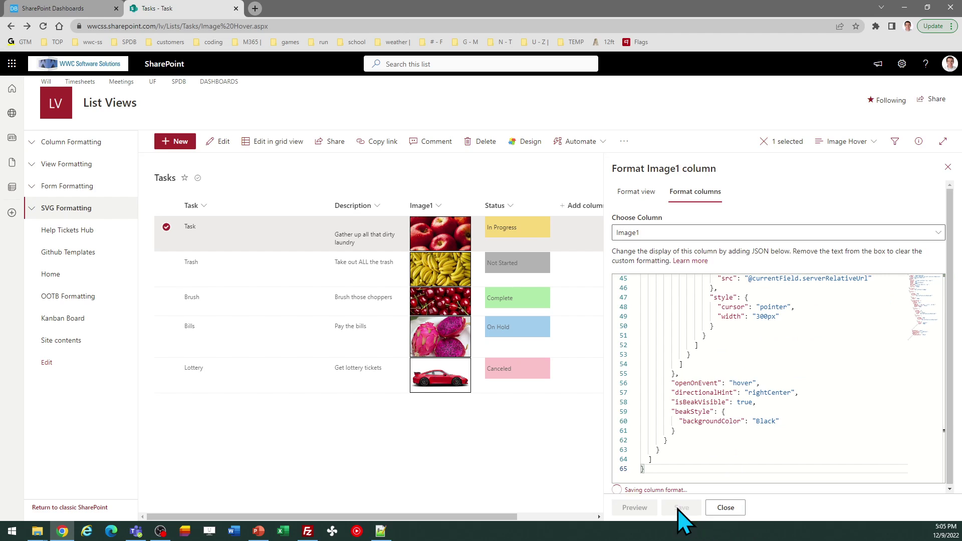
click(947, 167)
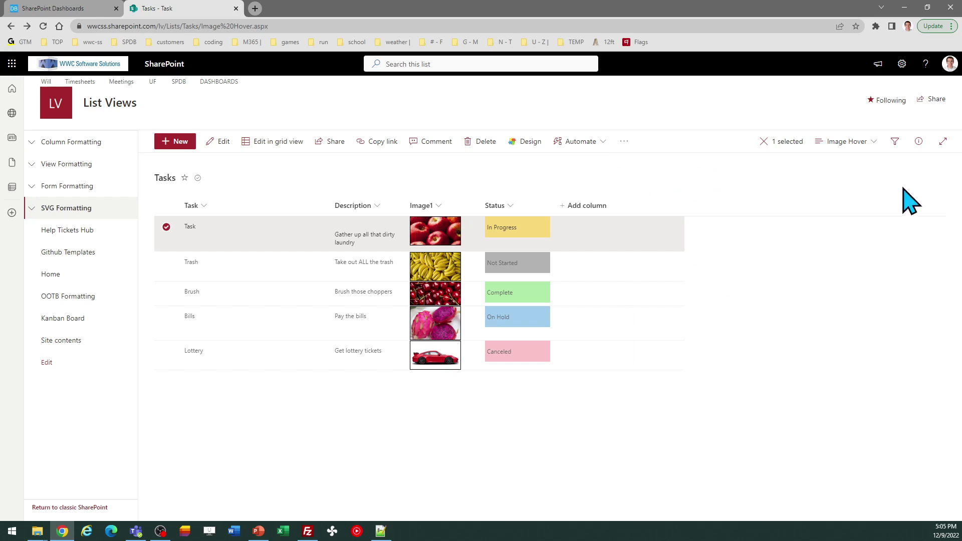
Step: Check the apples thumbnail's enlarged preview, then return to the Dashboard Maker page
mouse_move(439, 235)
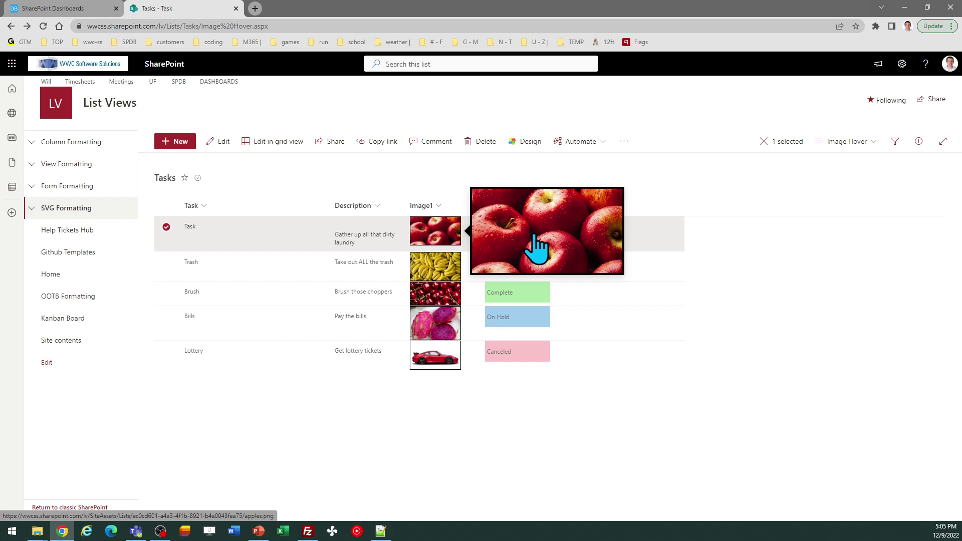
click(70, 10)
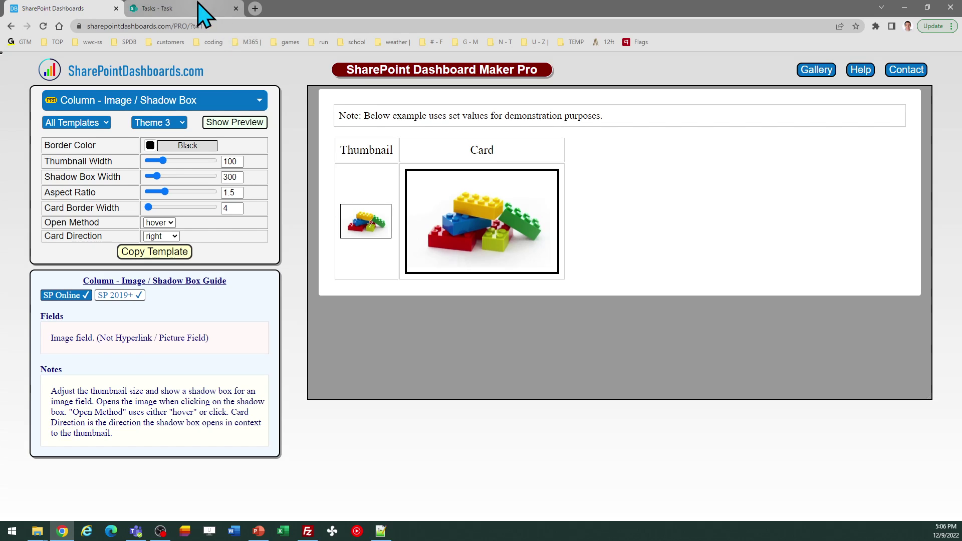
Step: Back on the Tasks list, test the shadow box on the apples, cherries and dragon fruit thumbnails
click(189, 8)
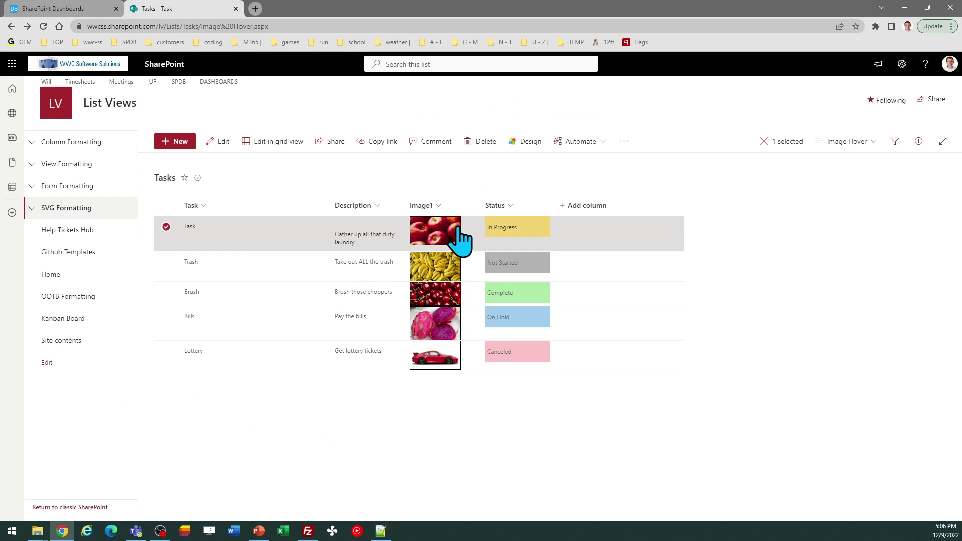
mouse_move(457, 229)
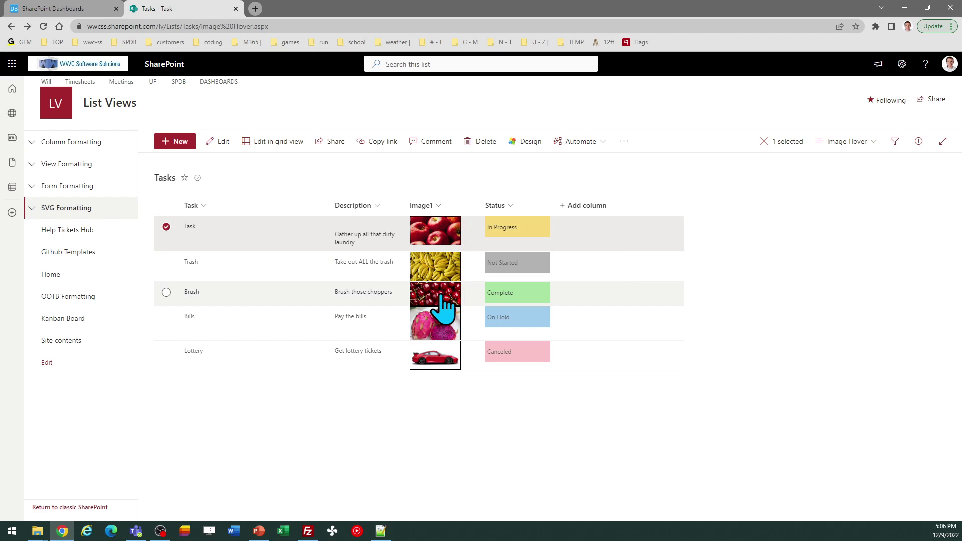
mouse_move(443, 309)
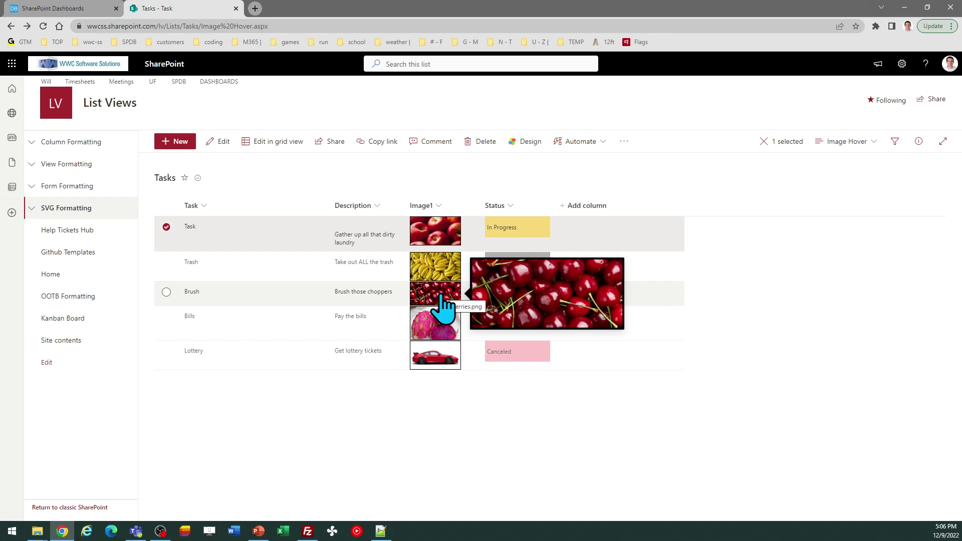
mouse_move(445, 330)
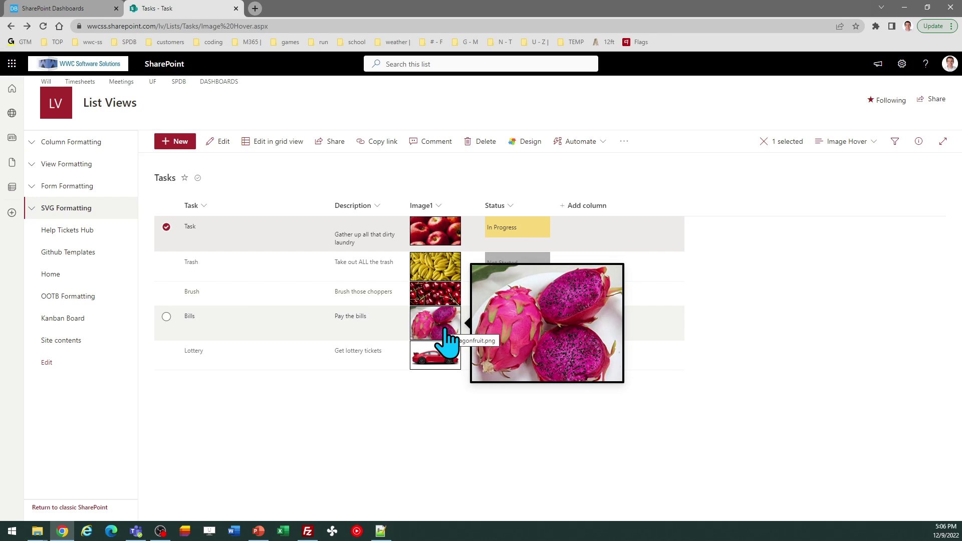